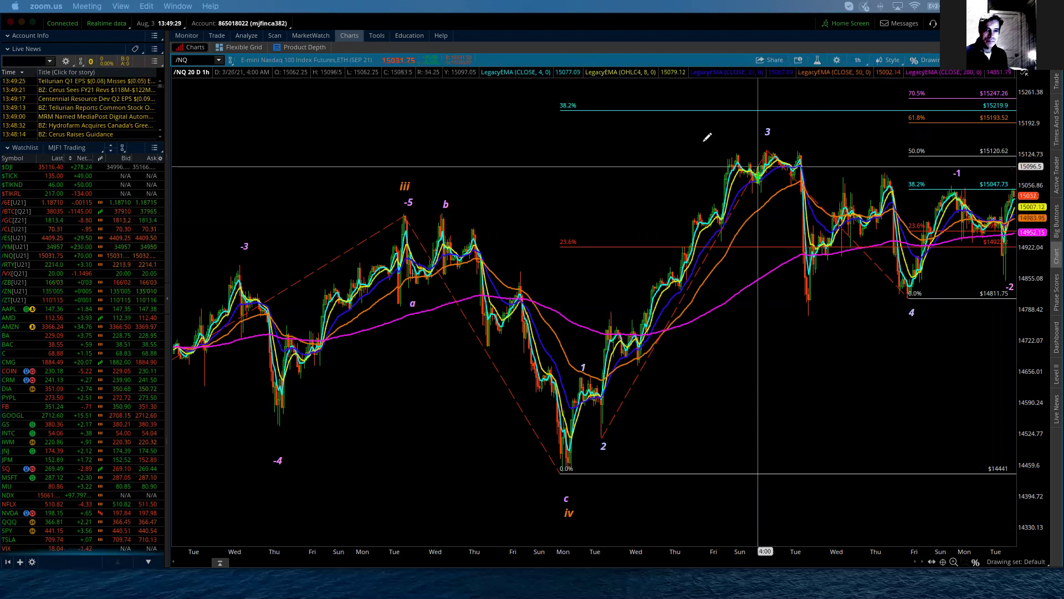
Step: Review the 180 D : 4h /NQ chart, then switch back to the 20 D : 1h view
click(695, 217)
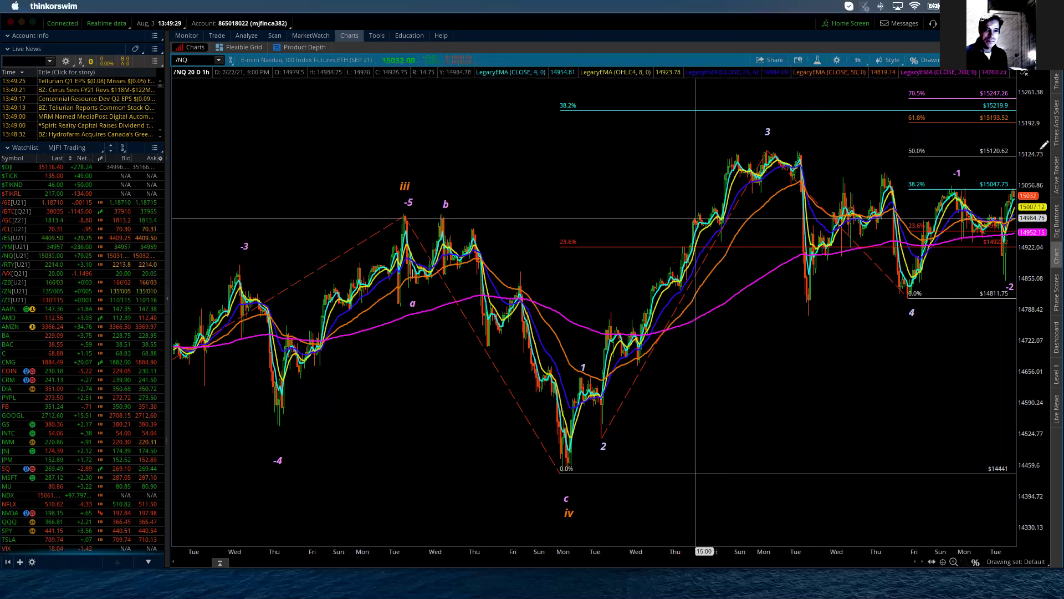
scroll(693, 131, up, 3)
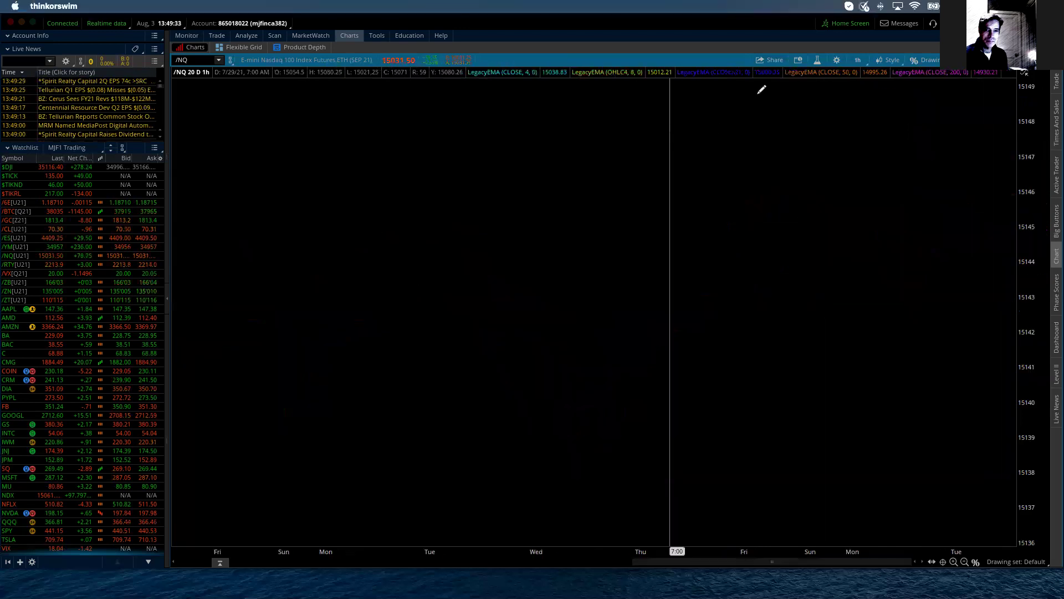
click(859, 61)
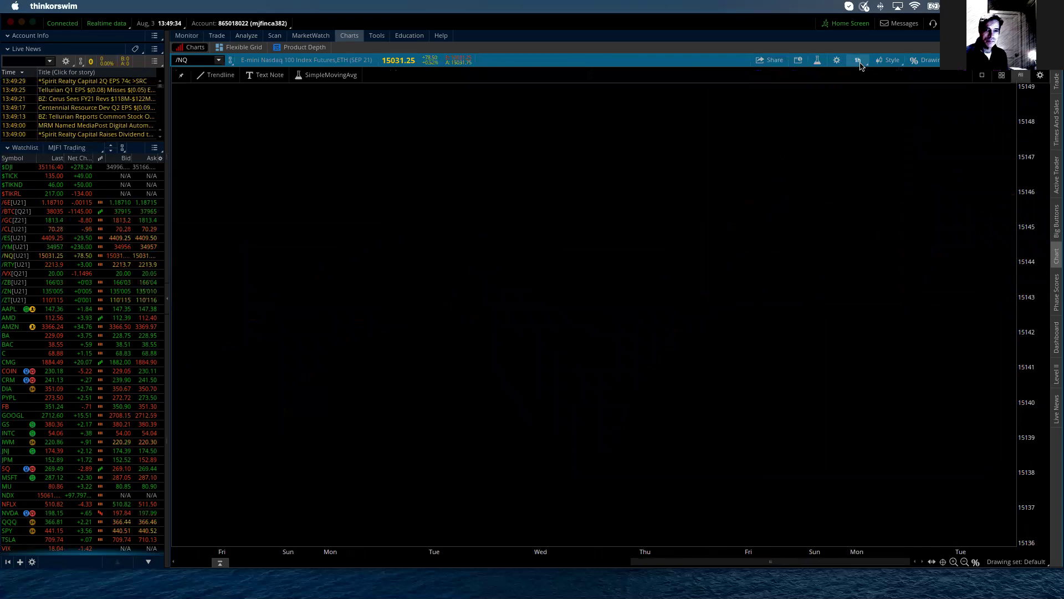
click(858, 61)
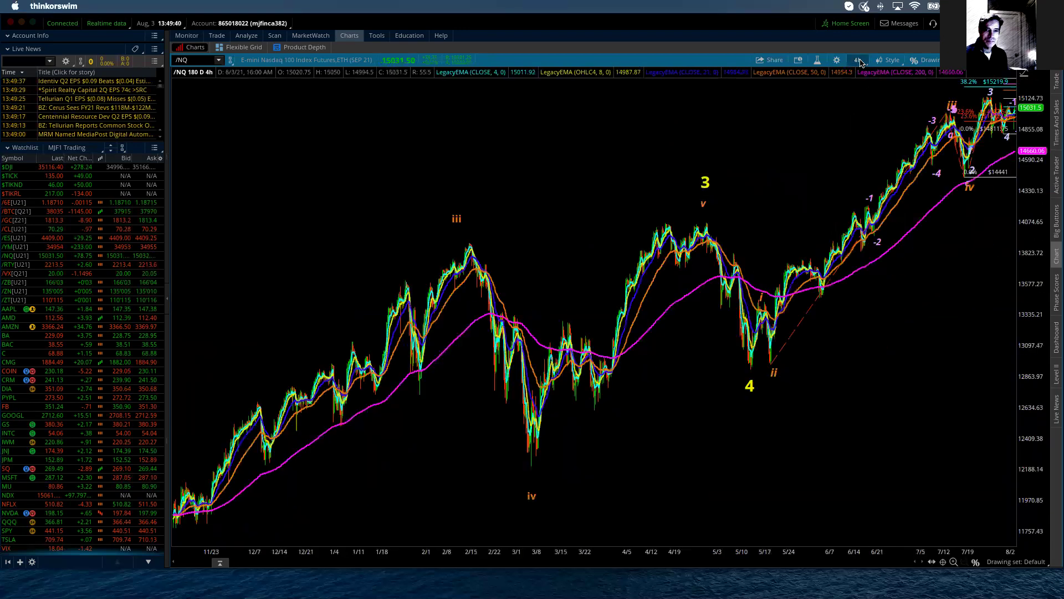
click(858, 61)
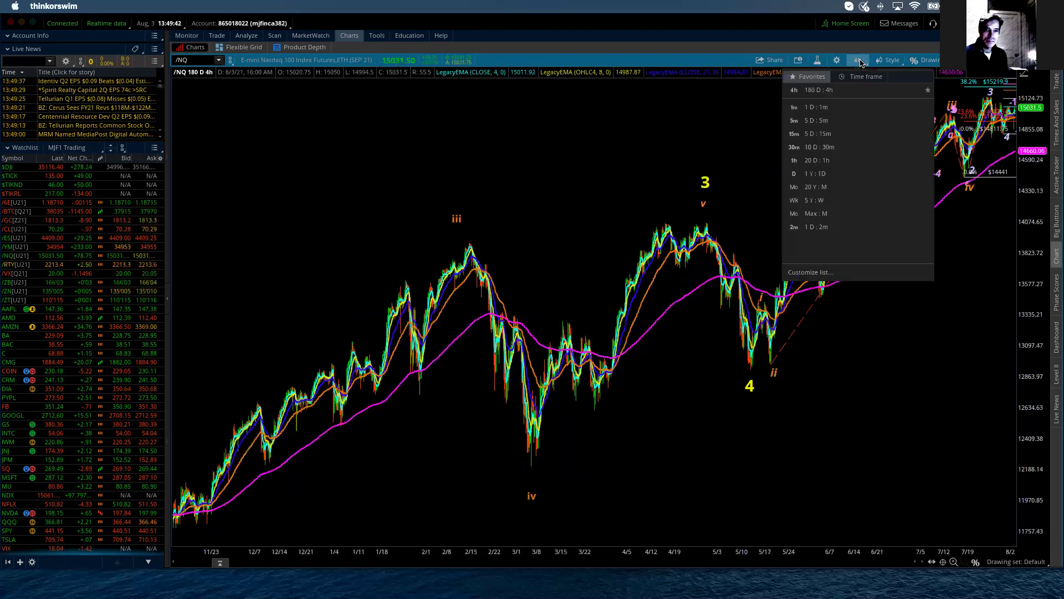
click(819, 159)
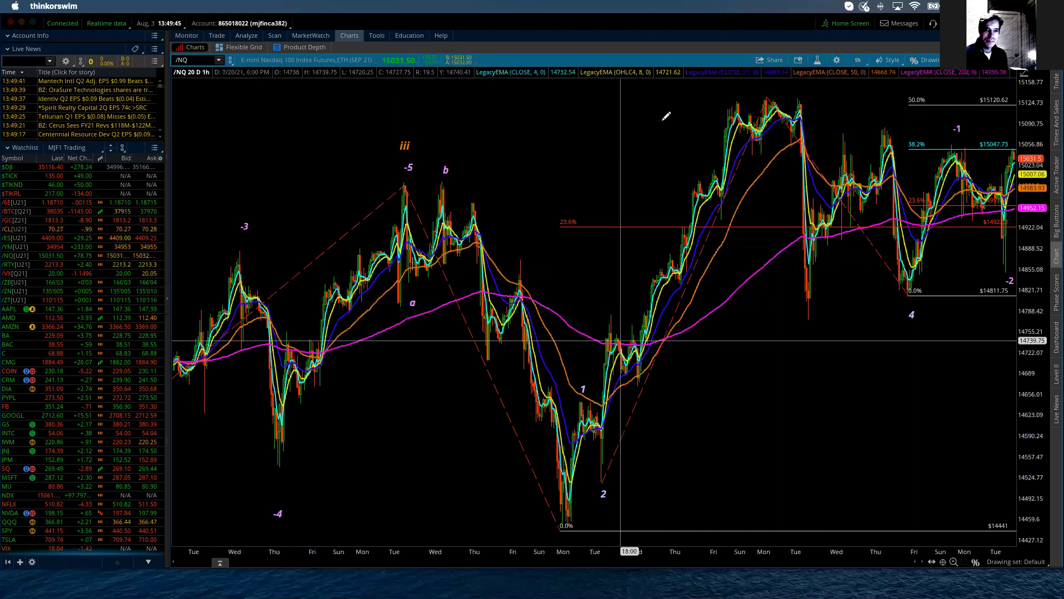
Step: Zoom the hourly chart into the recent rally through the wave 4 low and -1, -2 labels
drag(621, 340, 1042, 131)
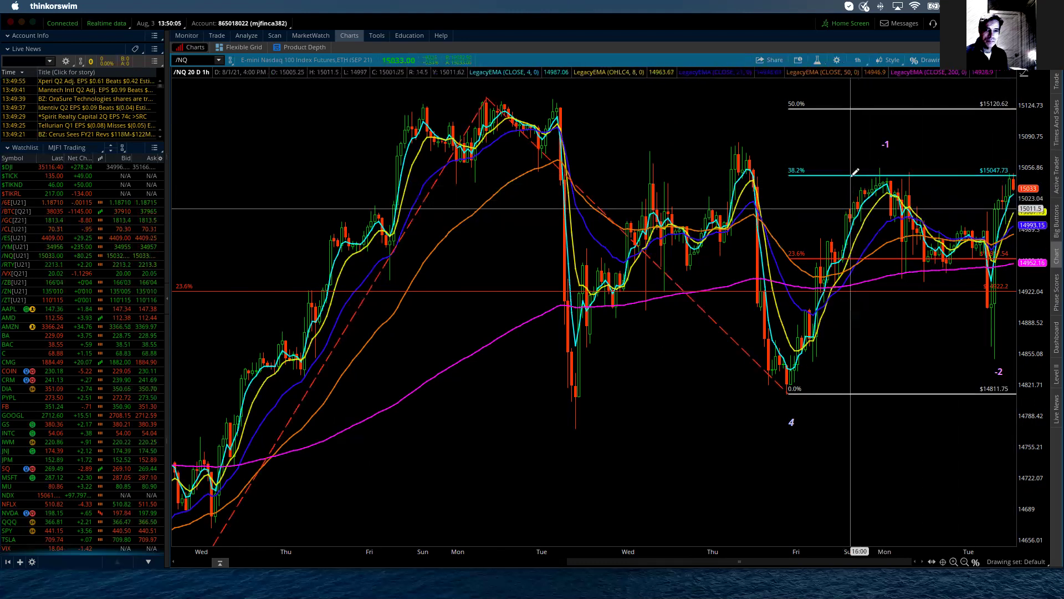
mouse_move(855, 172)
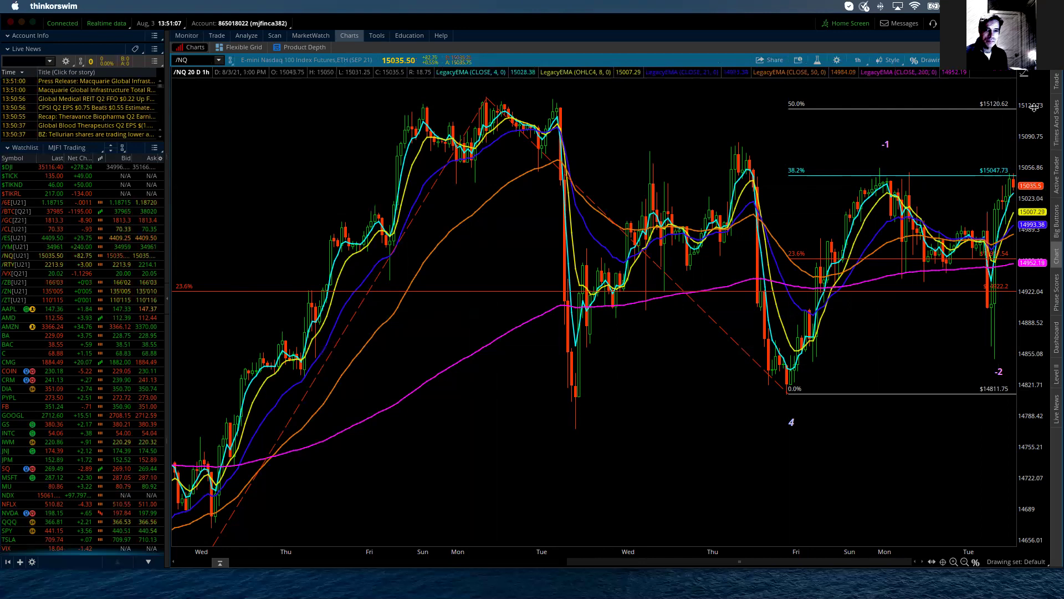
Step: Compress the price scale to show Fibonacci levels from 14811.75 (0%) up to 15297.3 (78.6%)
drag(1033, 108, 1046, 259)
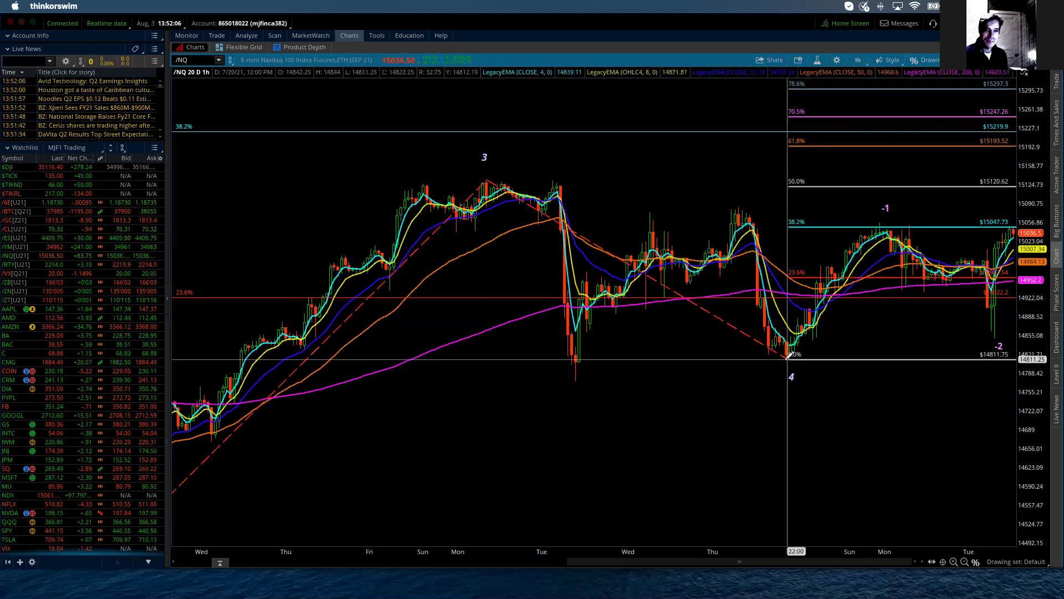
Step: Draw a Fibonacci from the wave 4 low to the -1 high, projecting down to 14660.23 (161.8%)
click(788, 356)
click(883, 220)
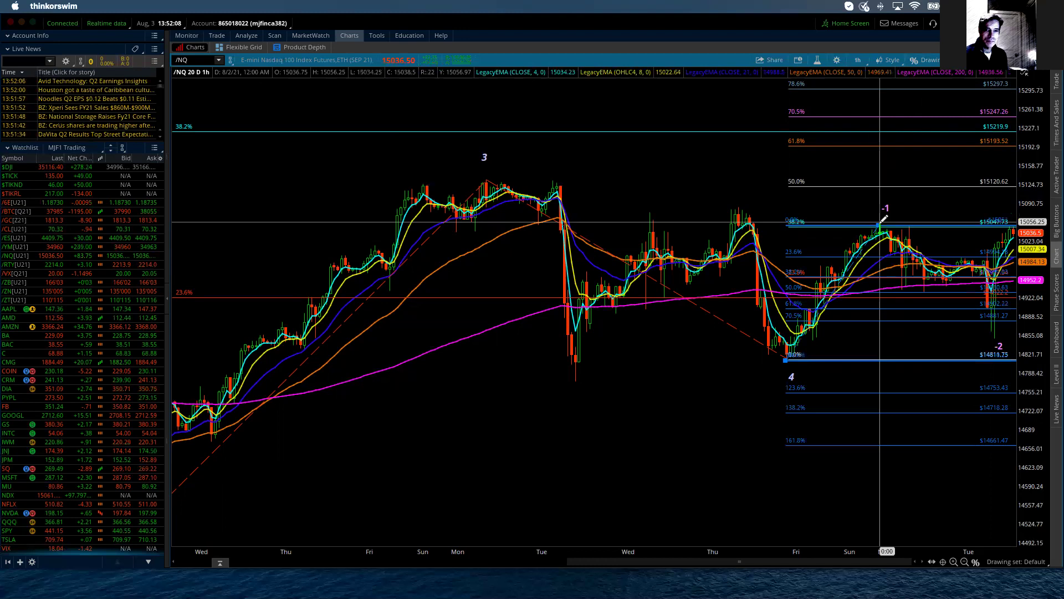
drag(883, 220, 884, 219)
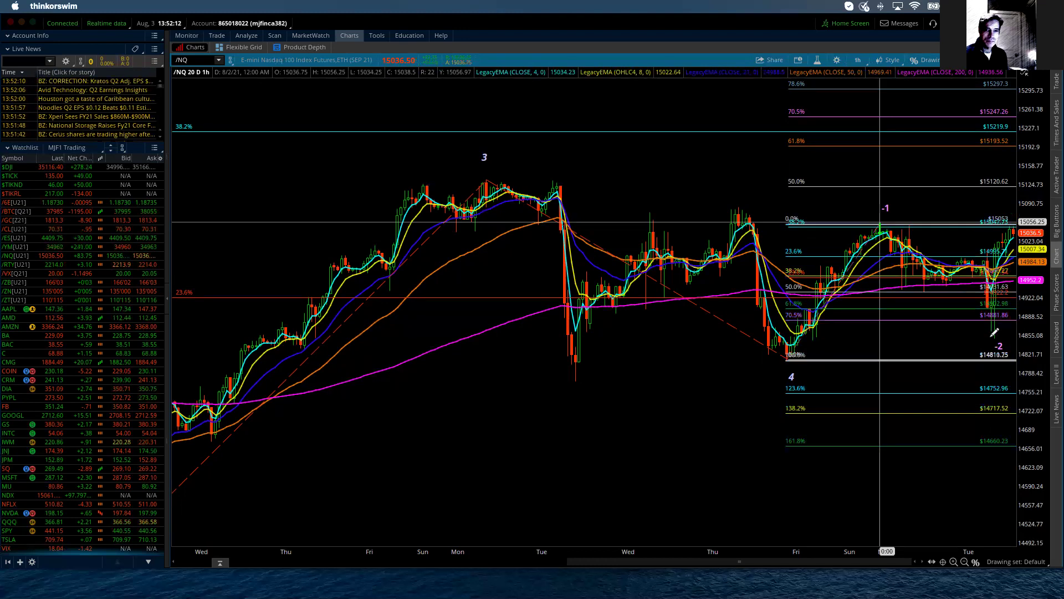
click(924, 63)
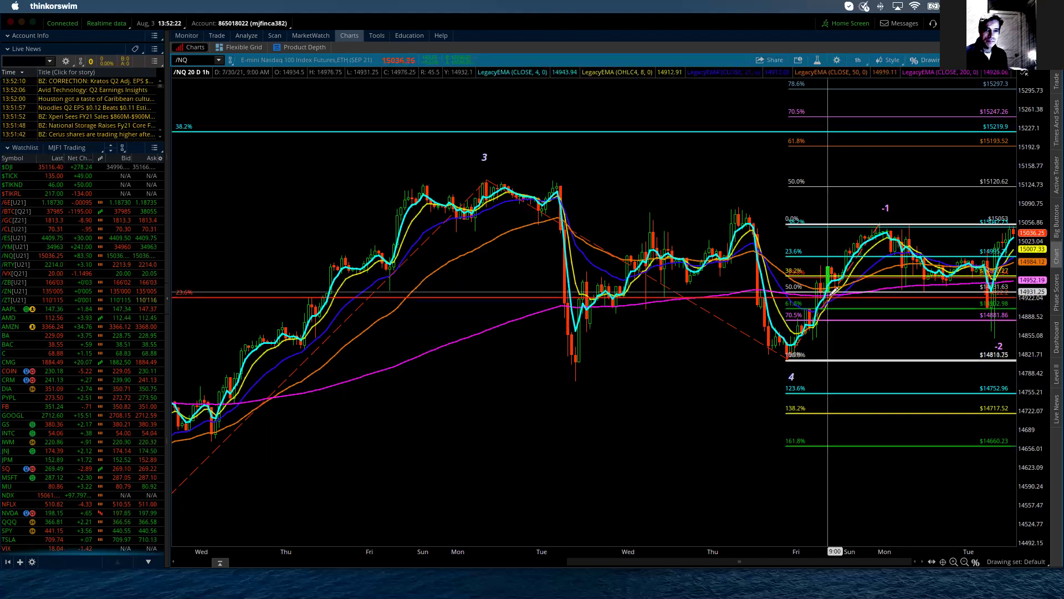
Step: Remove the Fibonacci Retracements1 drawing from the chart
right_click(833, 293)
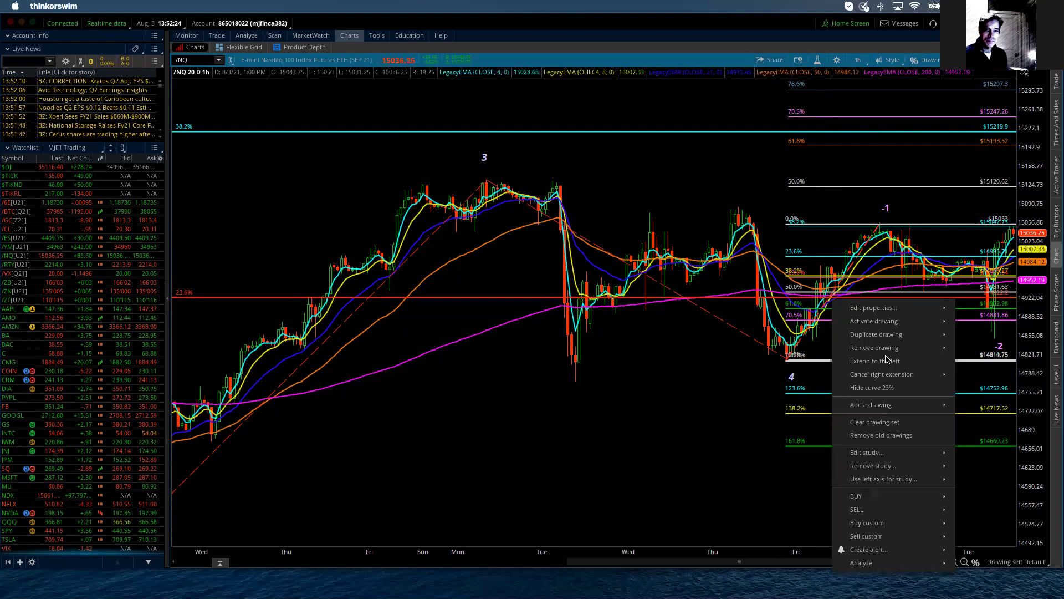
mouse_move(886, 352)
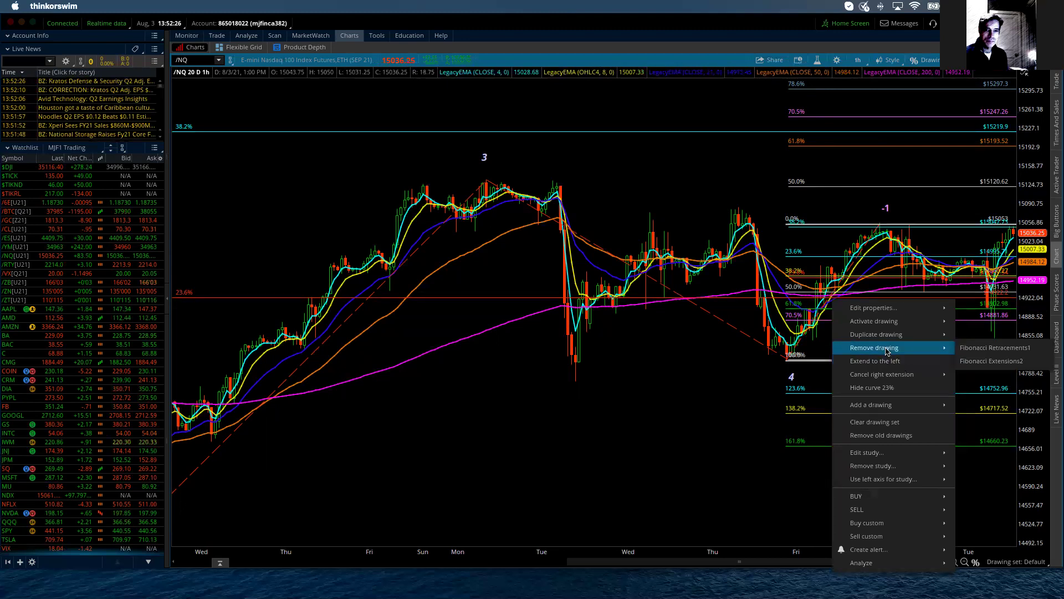
click(988, 348)
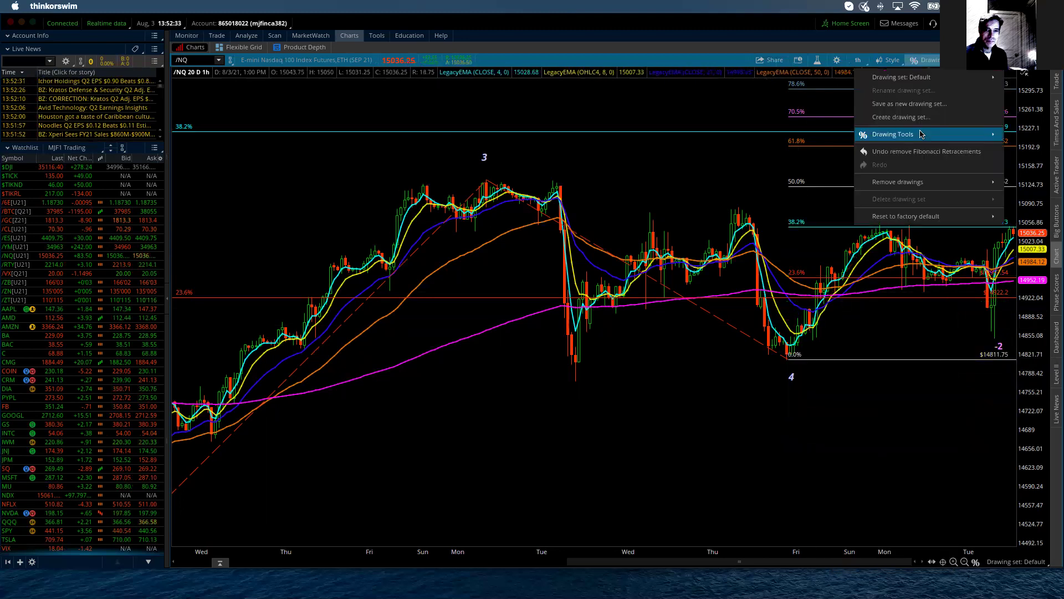
Step: Draw a Fibonacci extension from the wave 4 low via the -1 high to the -2 low, 0% at 14848.5
mouse_move(1000, 132)
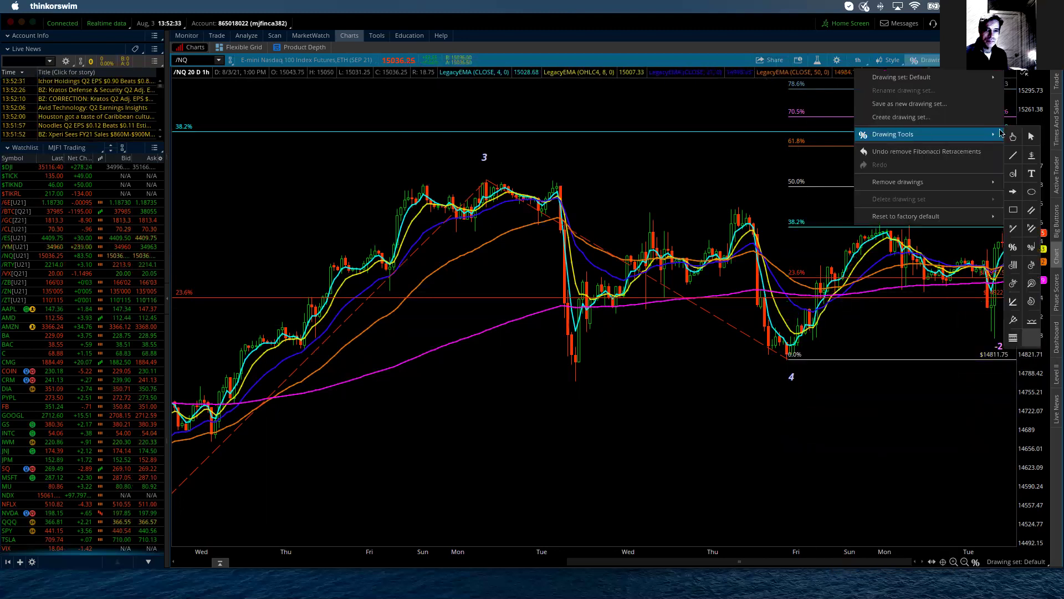
click(1030, 246)
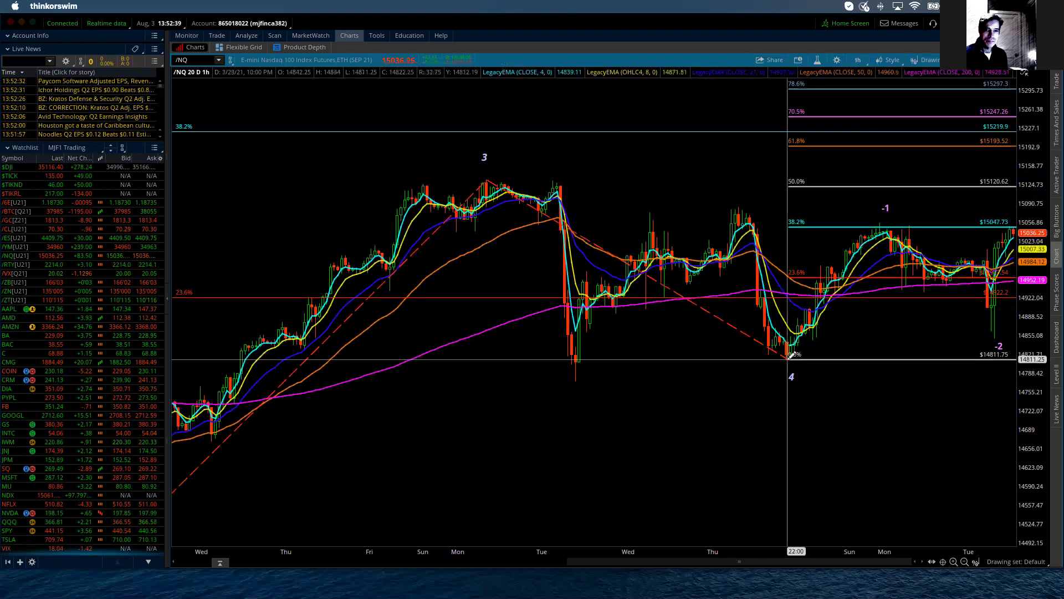
click(788, 359)
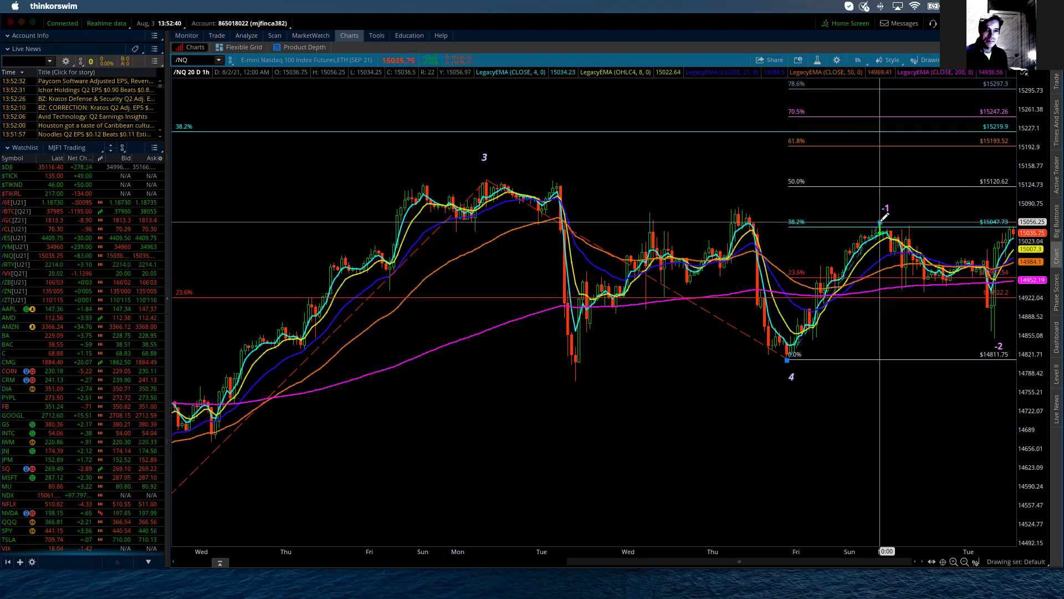
click(881, 220)
click(992, 332)
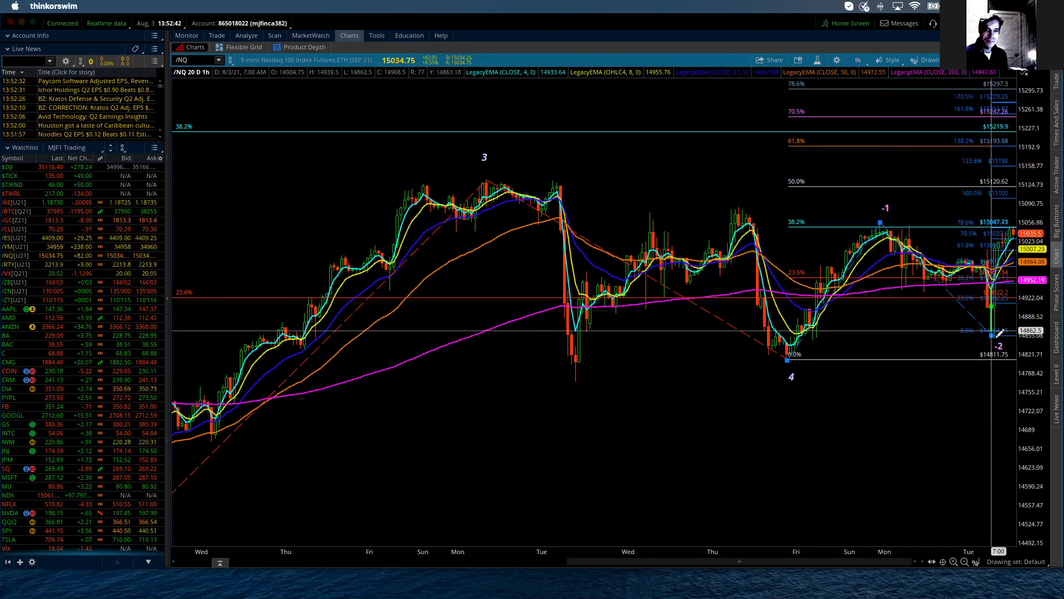
click(996, 337)
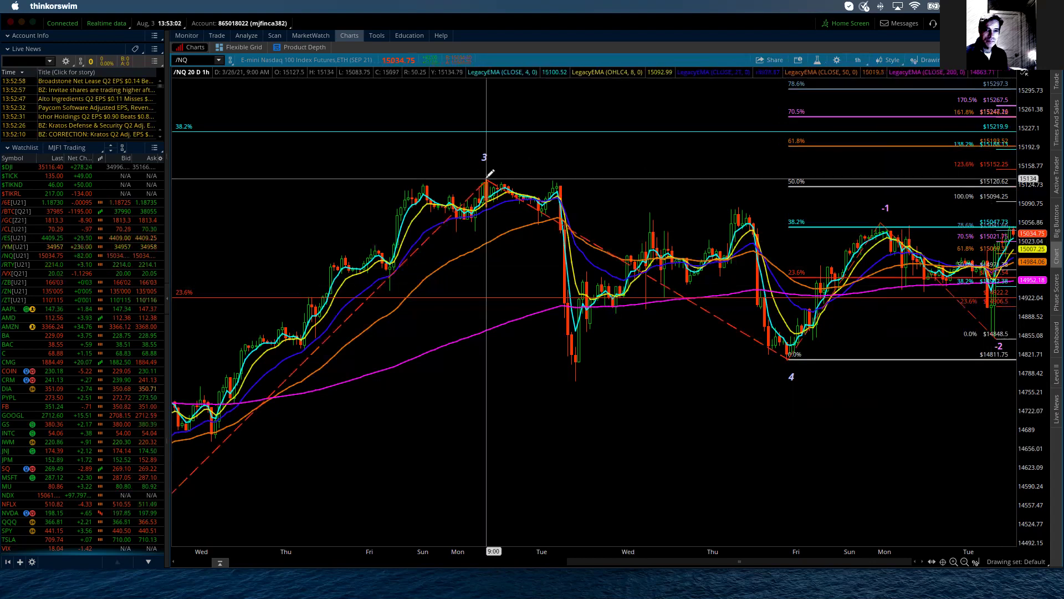
mouse_move(490, 173)
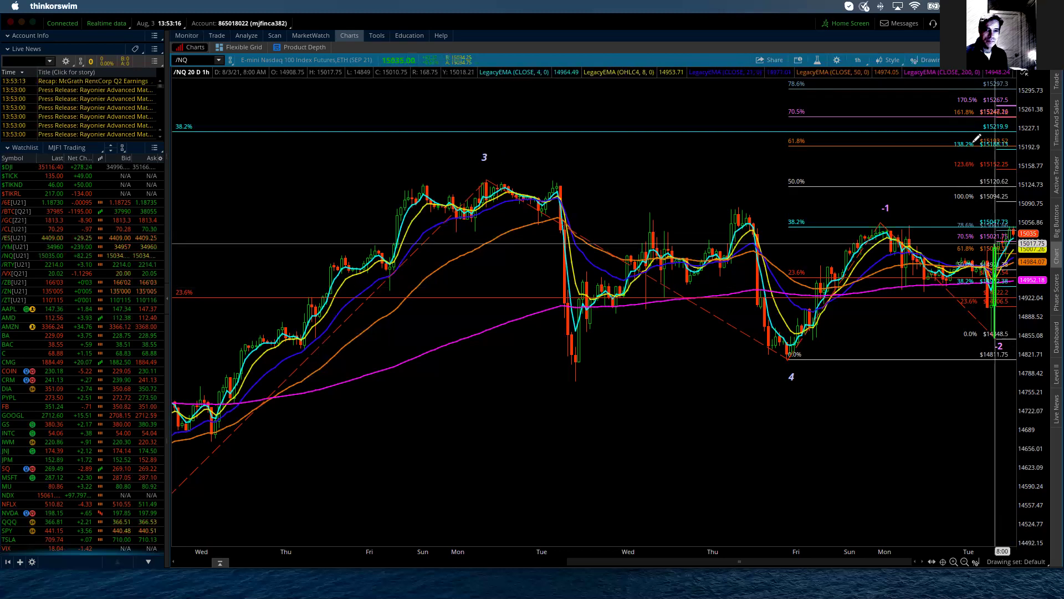
mouse_move(975, 141)
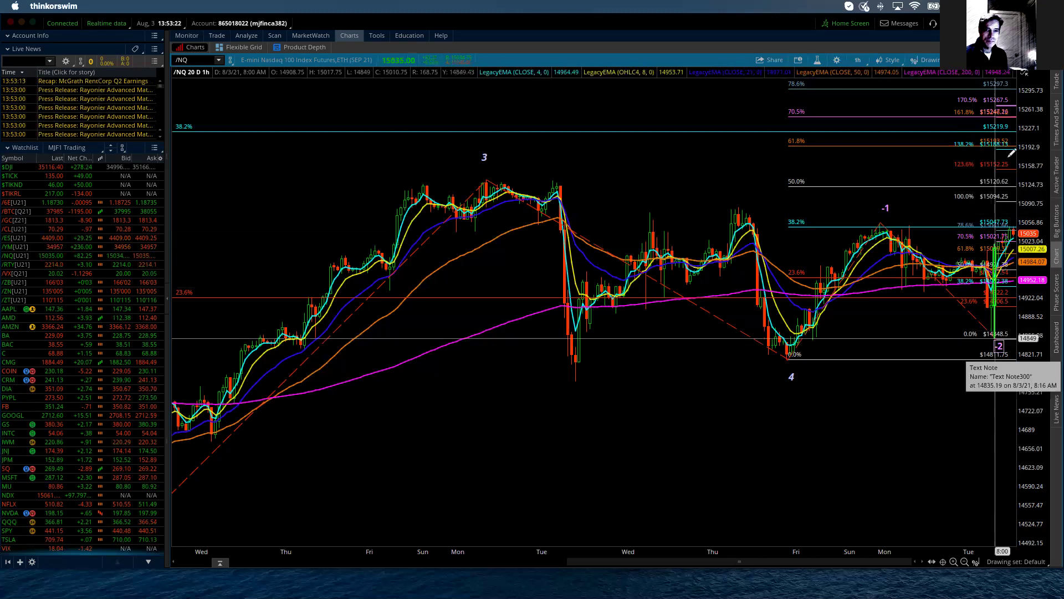
click(1002, 198)
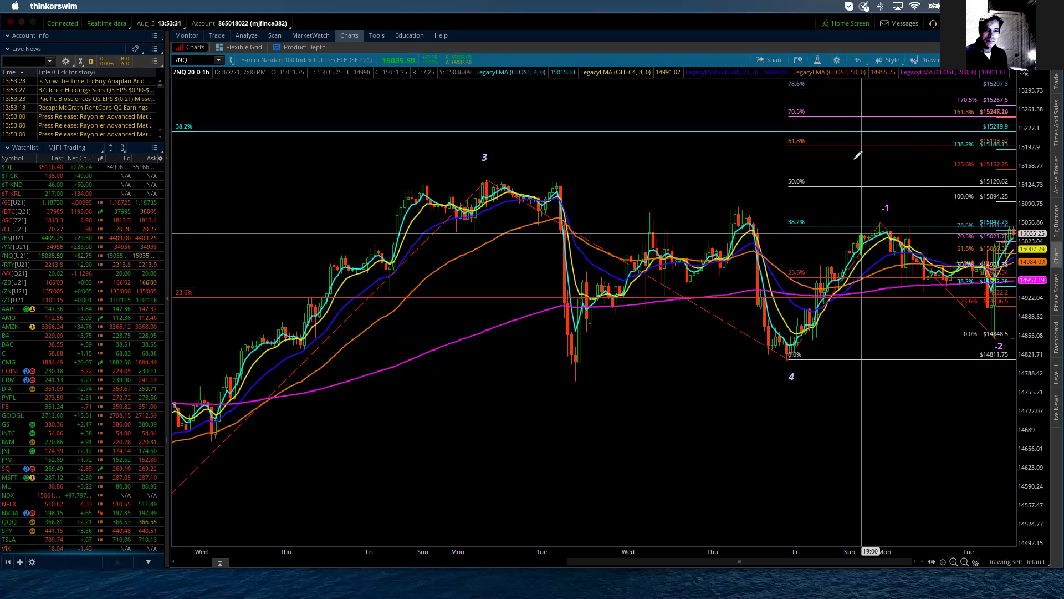
Step: Remove the Fibonacci extension and select a new tool from Drawing Tools
right_click(1005, 164)
click(1000, 222)
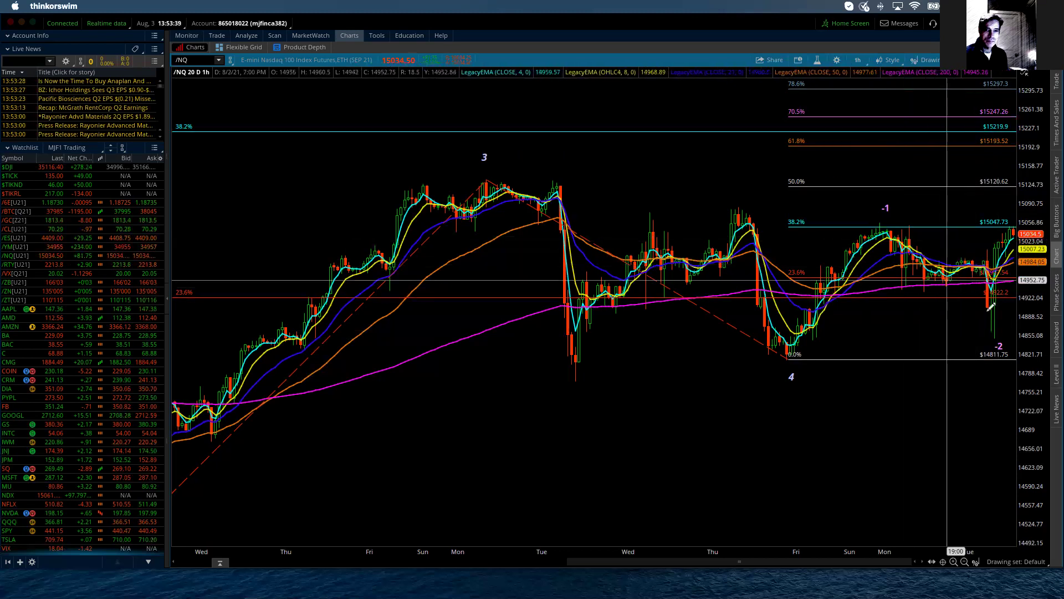
click(923, 60)
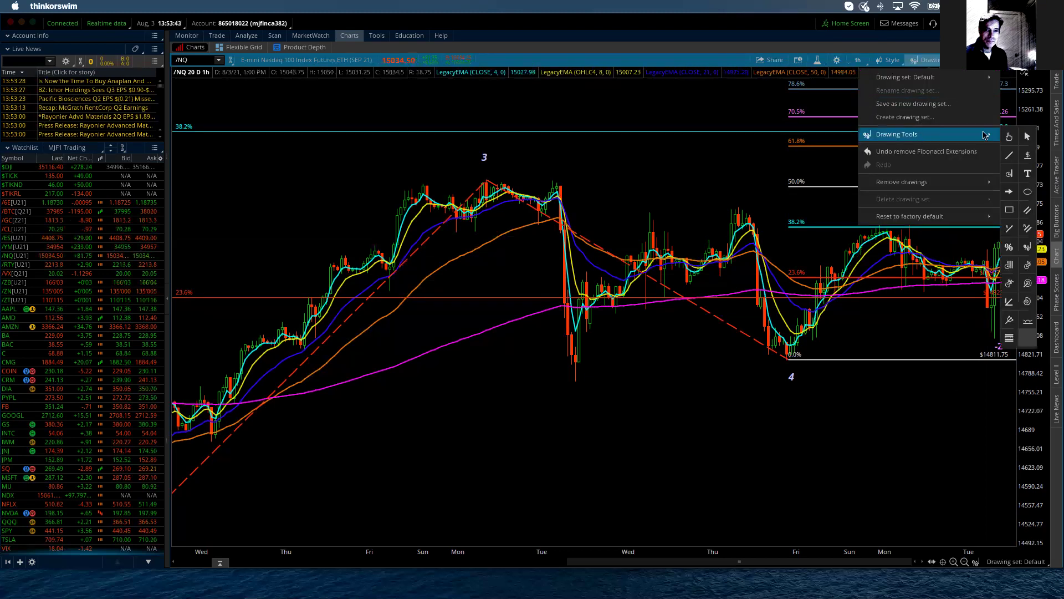
click(1009, 246)
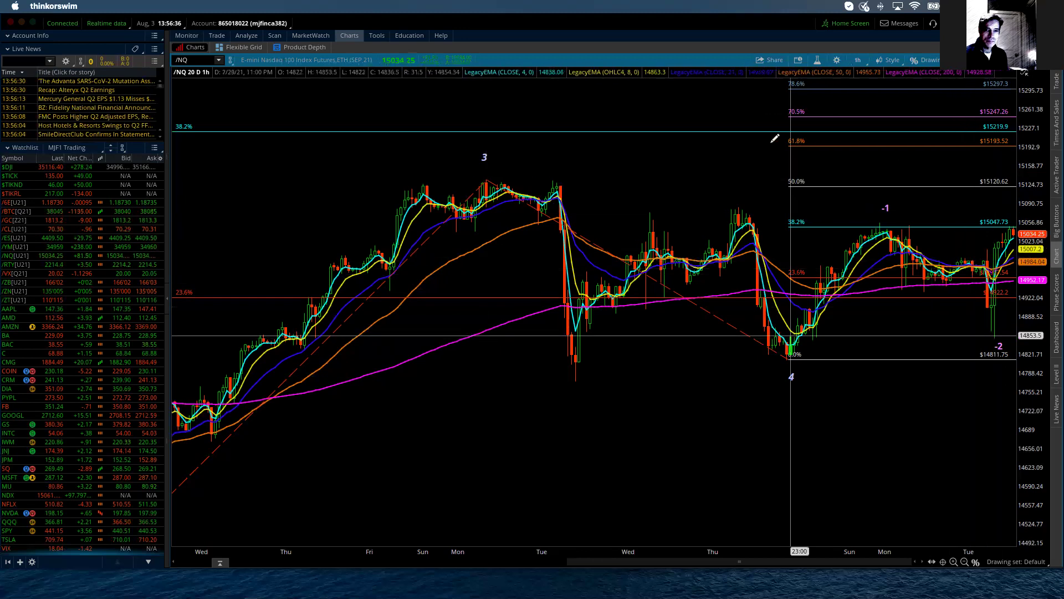
mouse_move(968, 142)
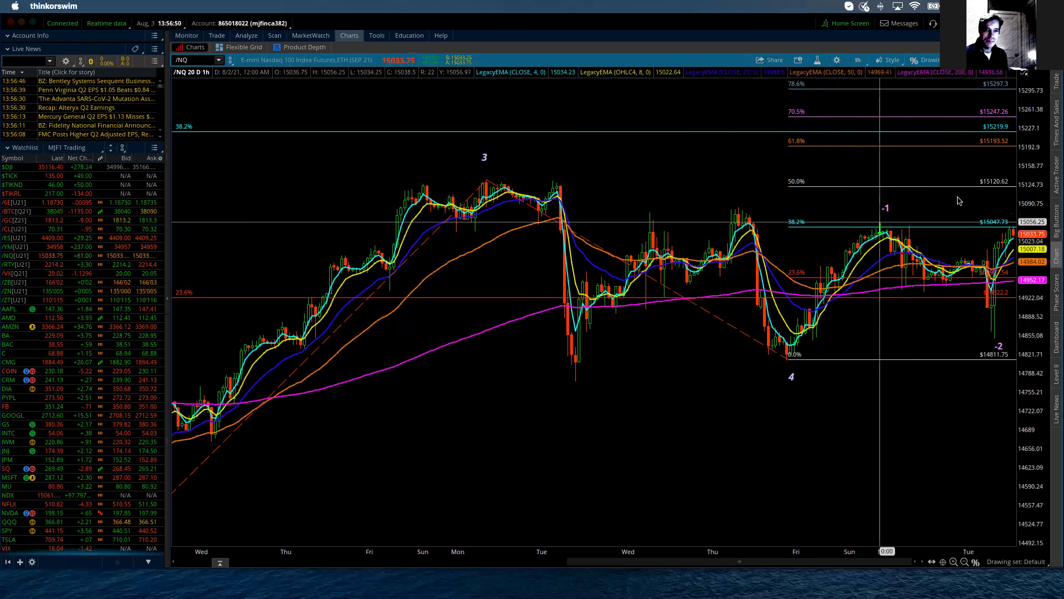
Step: Redraw the Fibonacci extension from the 4 low, -1 high and -2 low, targeting 15097.25, 15192.27 and 15272.62
click(937, 60)
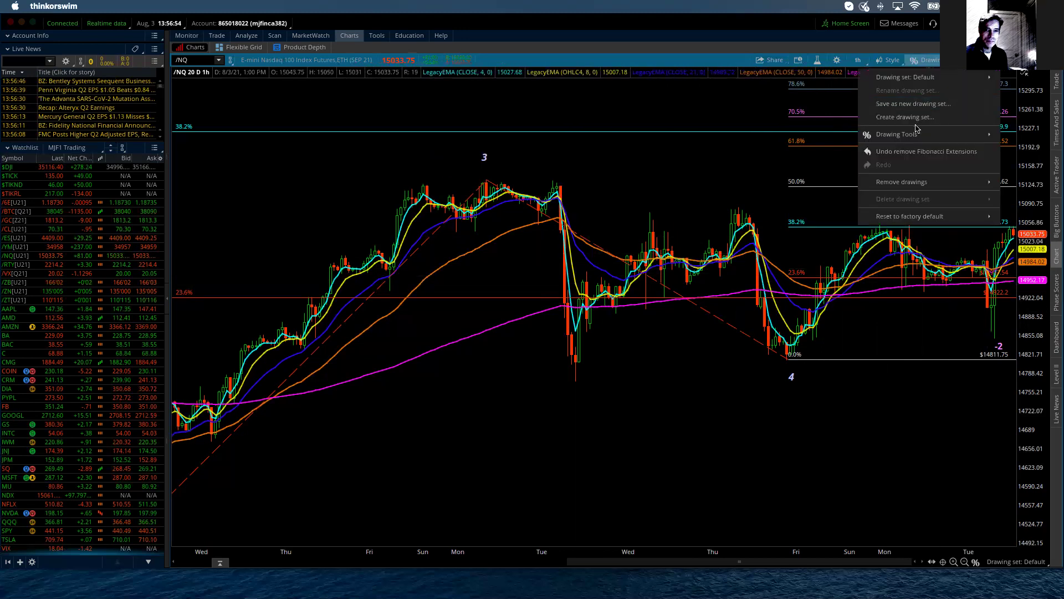
mouse_move(926, 135)
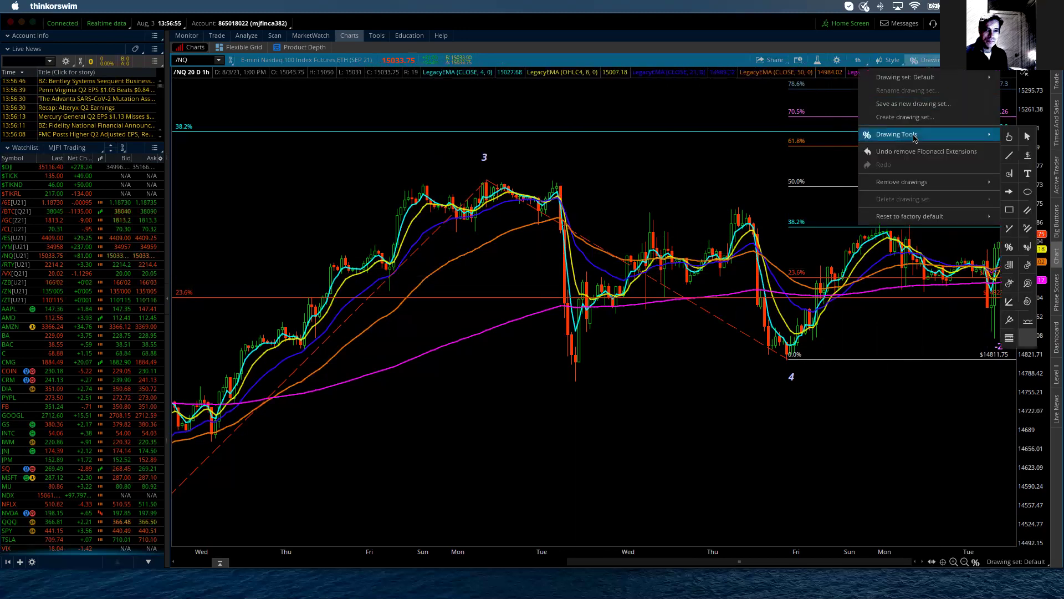
click(1018, 244)
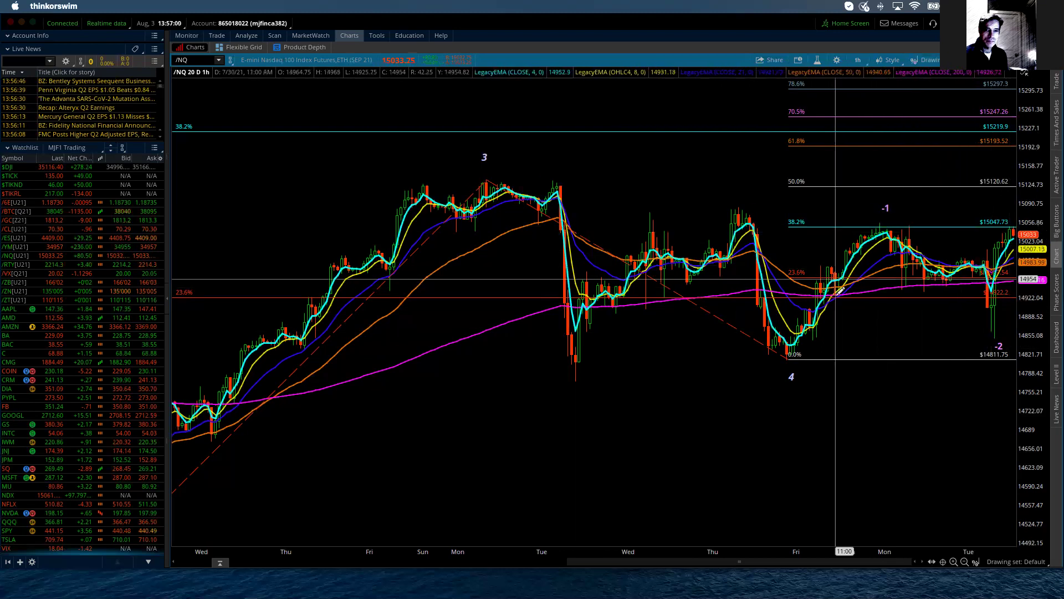
click(788, 359)
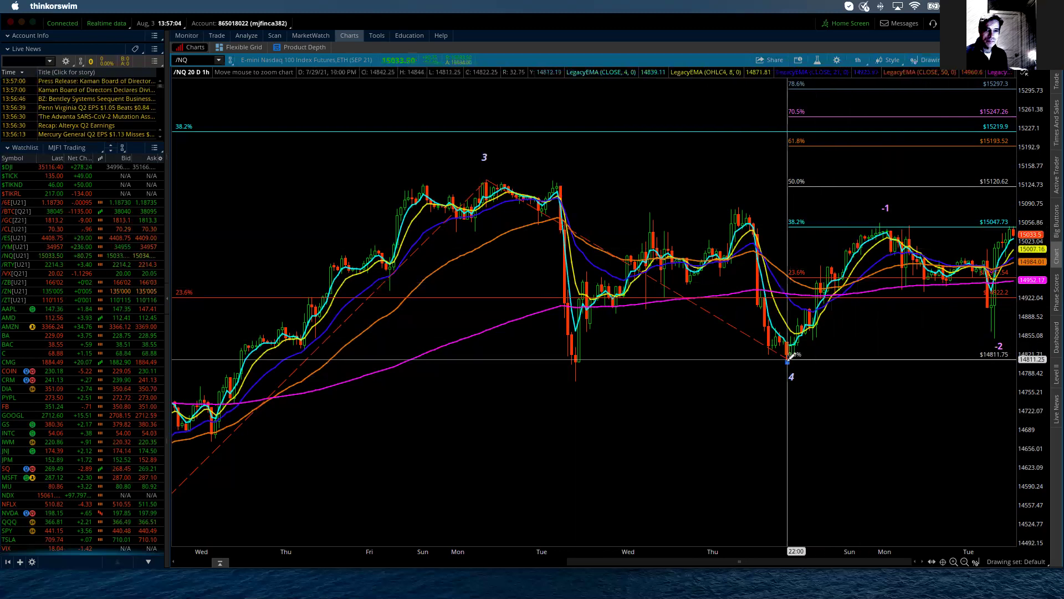
click(880, 222)
click(997, 339)
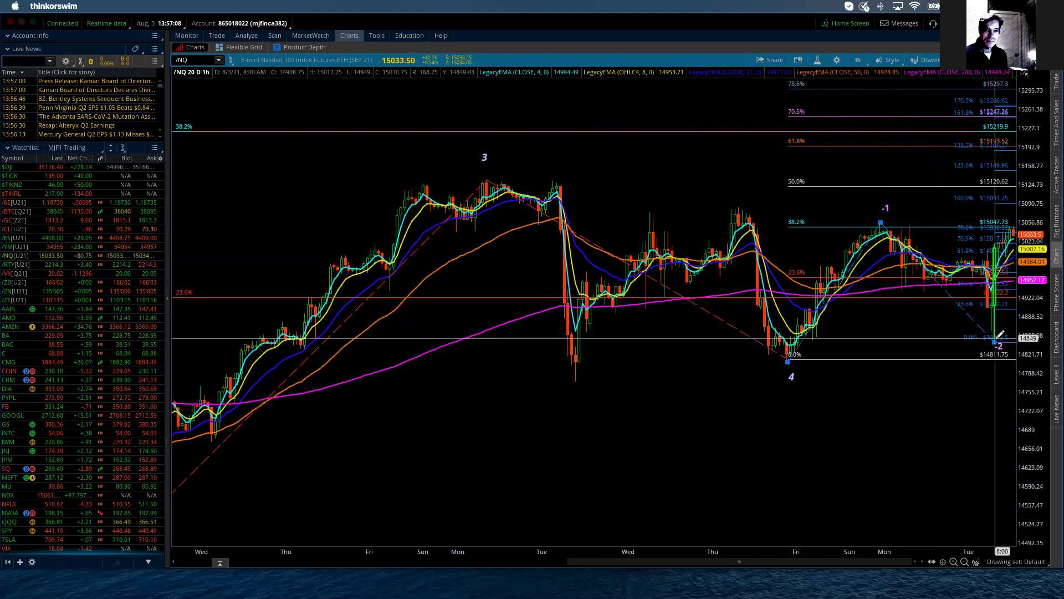
drag(997, 339, 997, 335)
click(998, 334)
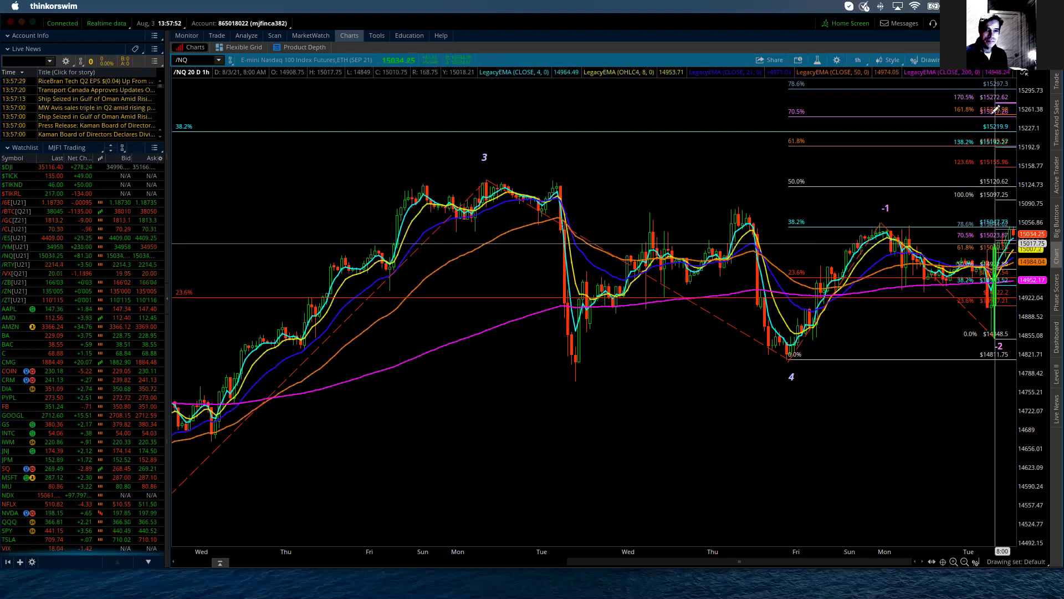
mouse_move(976, 112)
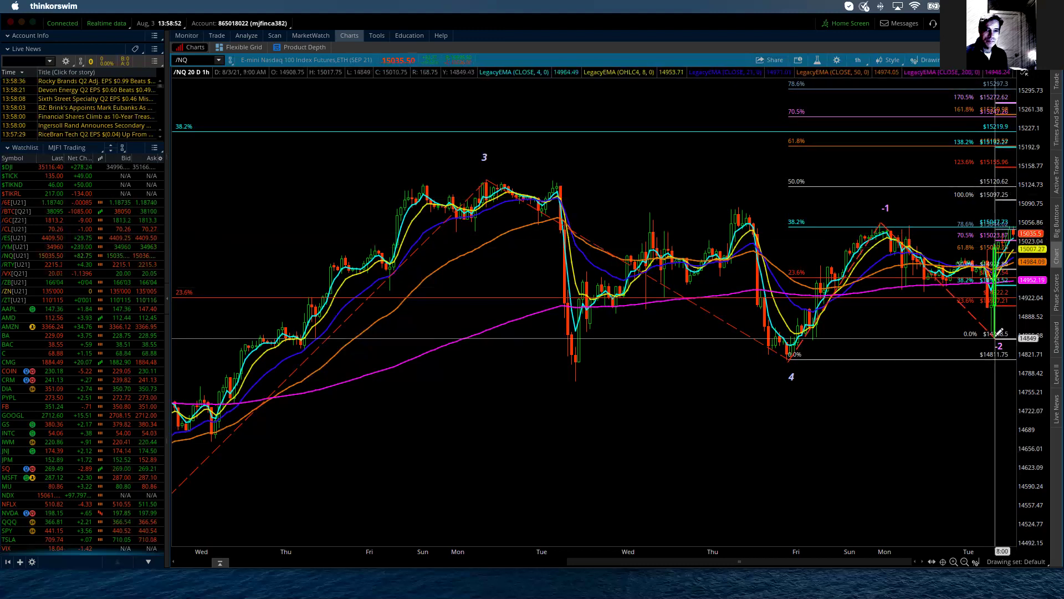
mouse_move(997, 333)
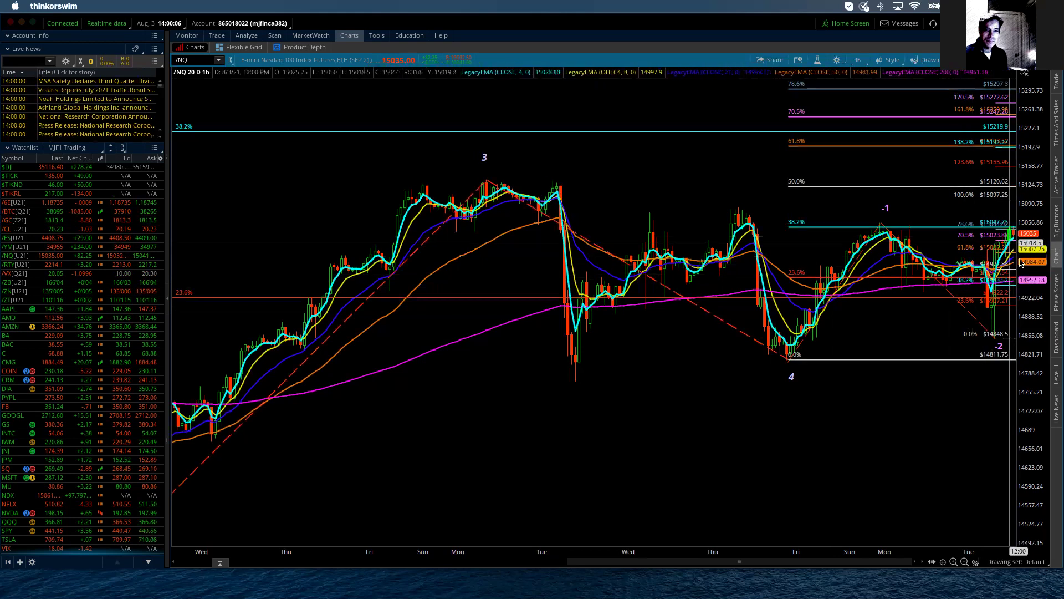
mouse_move(1020, 236)
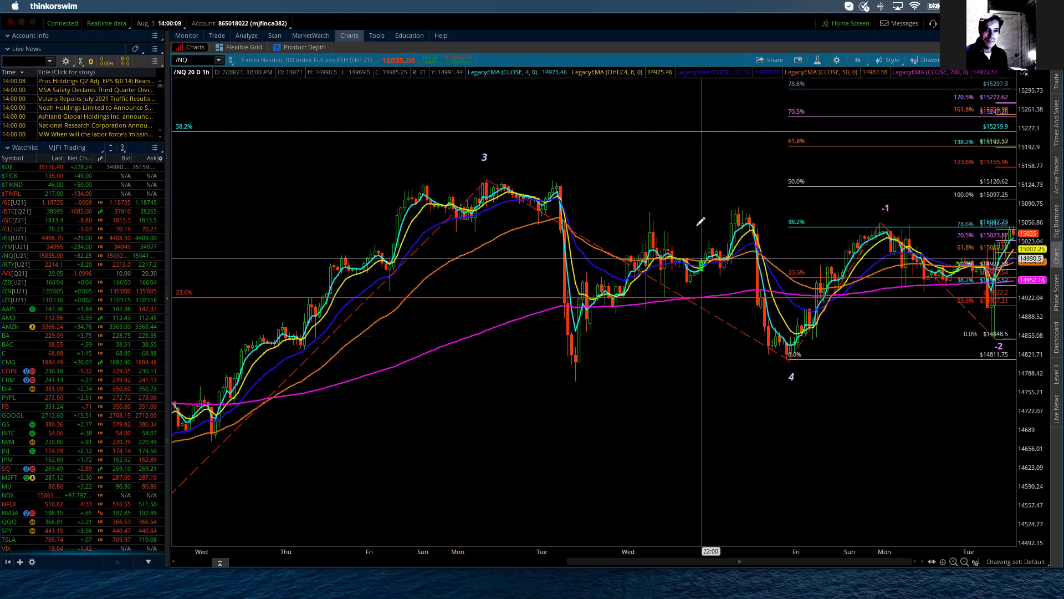
Step: Zoom the /NQ hourly chart from Thursday to the right edge, covering the latest Tuesday session
drag(696, 222, 1017, 229)
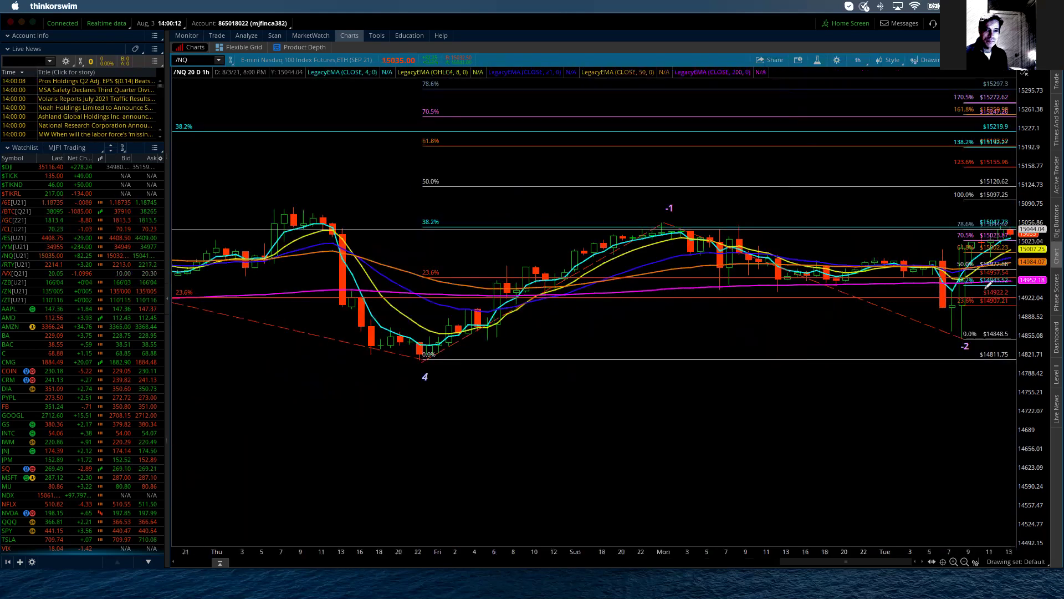